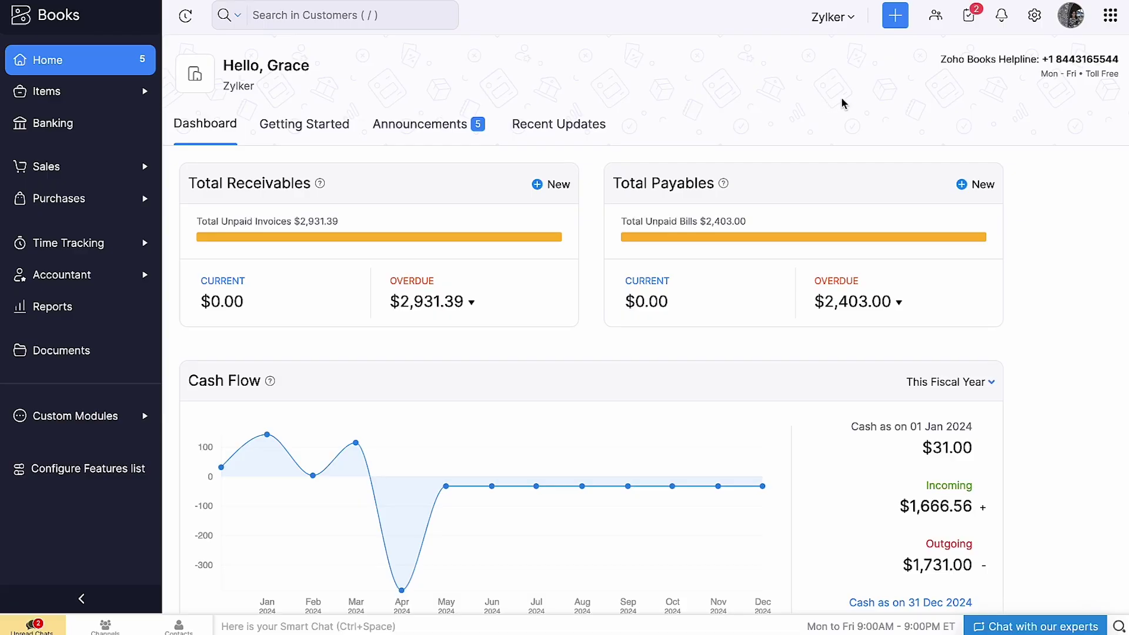
# Enable the Recurring Bills module in Preferences > General and save the preferences.
pyautogui.click(1034, 16)
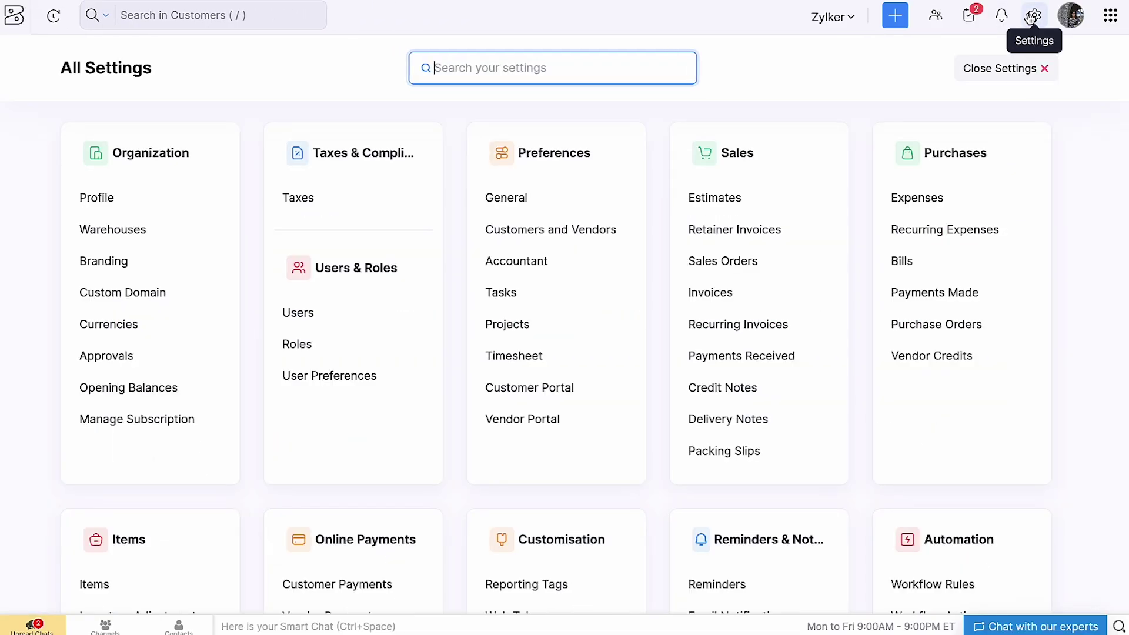
pyautogui.click(557, 200)
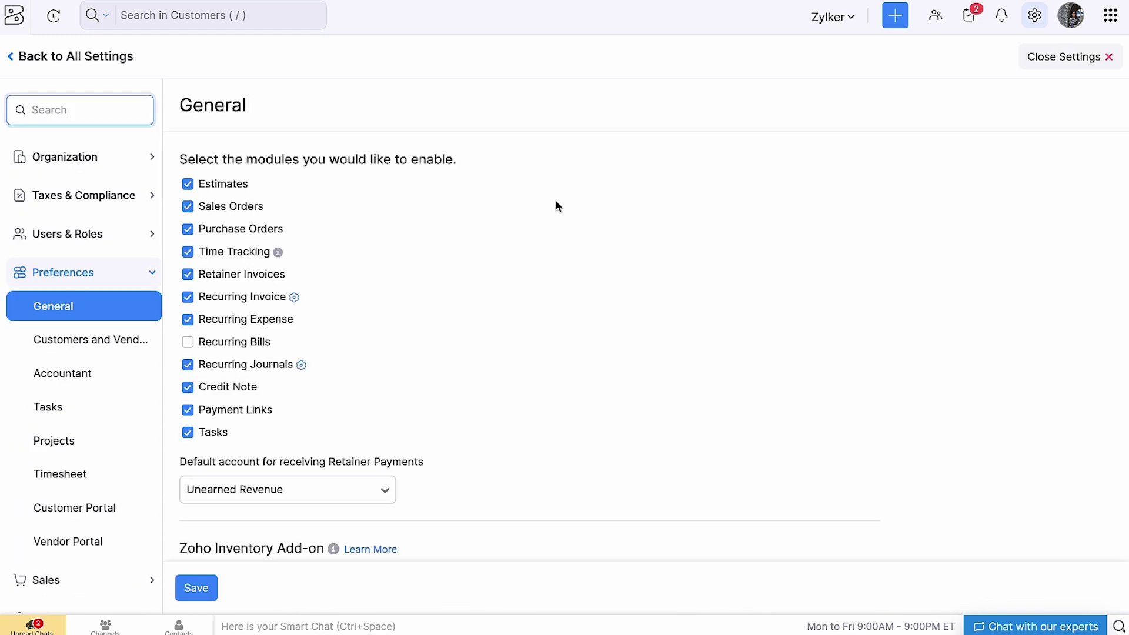
pyautogui.click(187, 342)
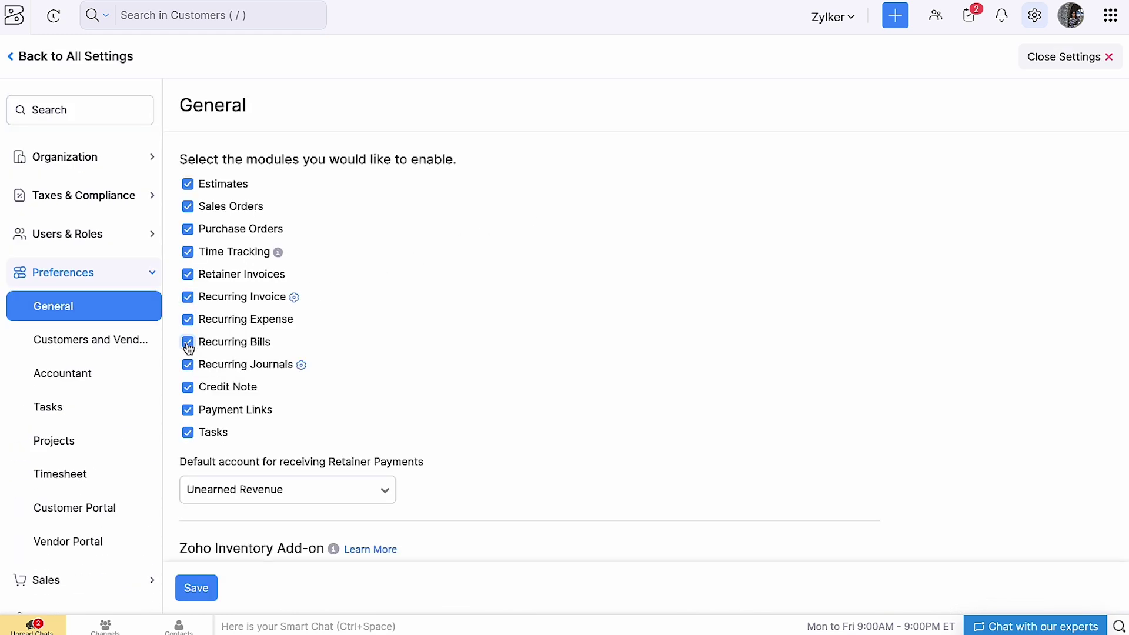
pyautogui.click(190, 593)
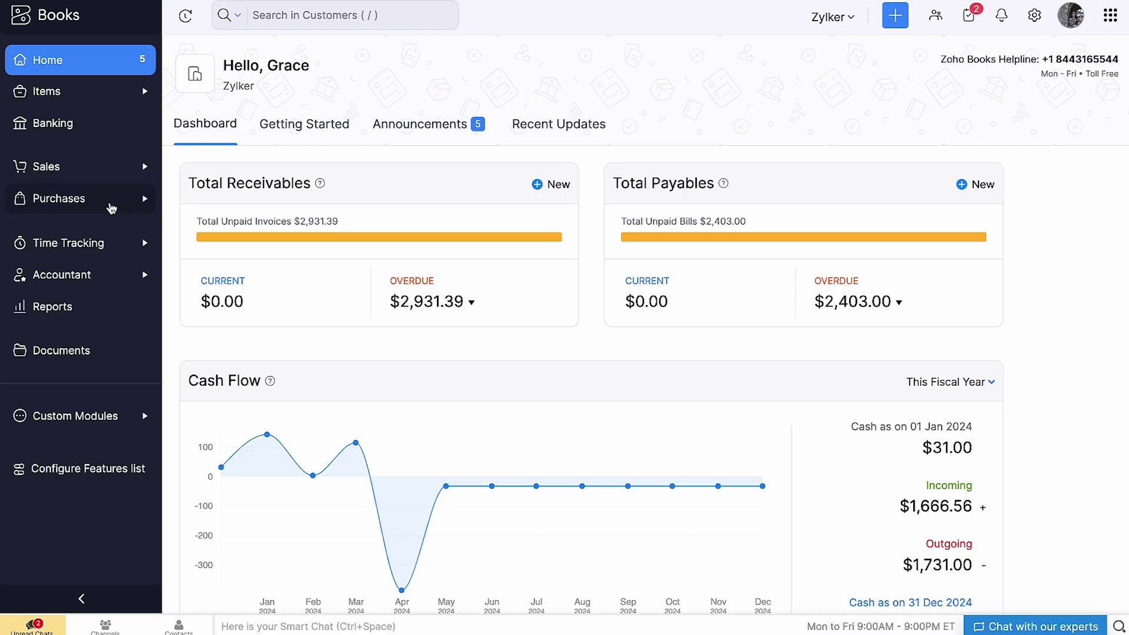
# Start a new recurring bill from Purchases and choose its vendor.
pyautogui.click(111, 207)
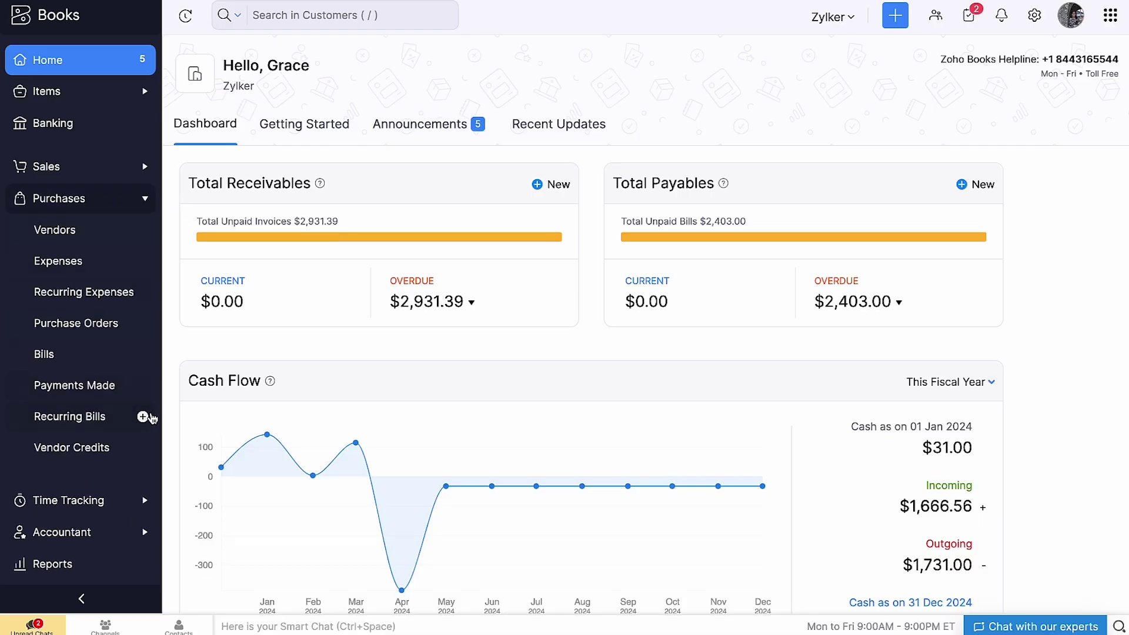
pyautogui.click(144, 418)
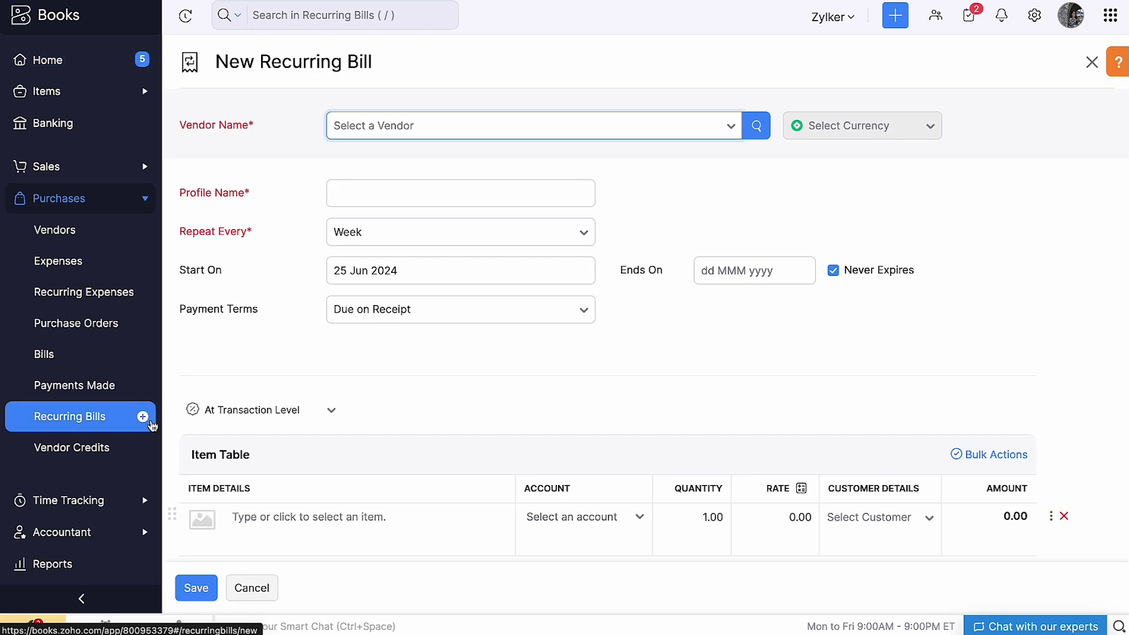
pyautogui.click(421, 139)
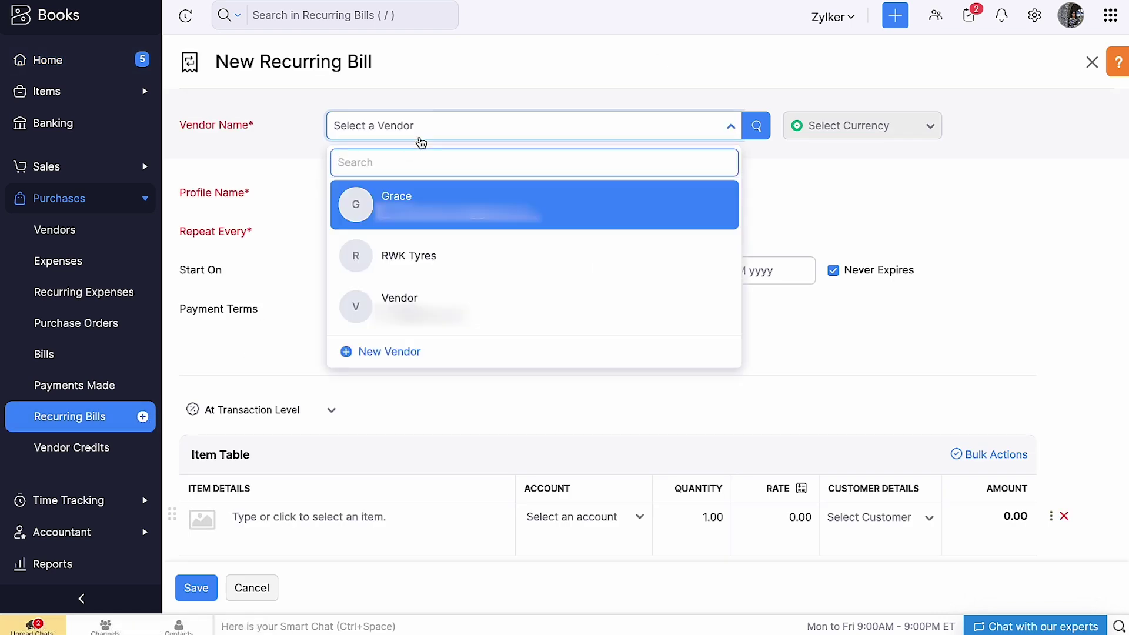
pyautogui.click(461, 195)
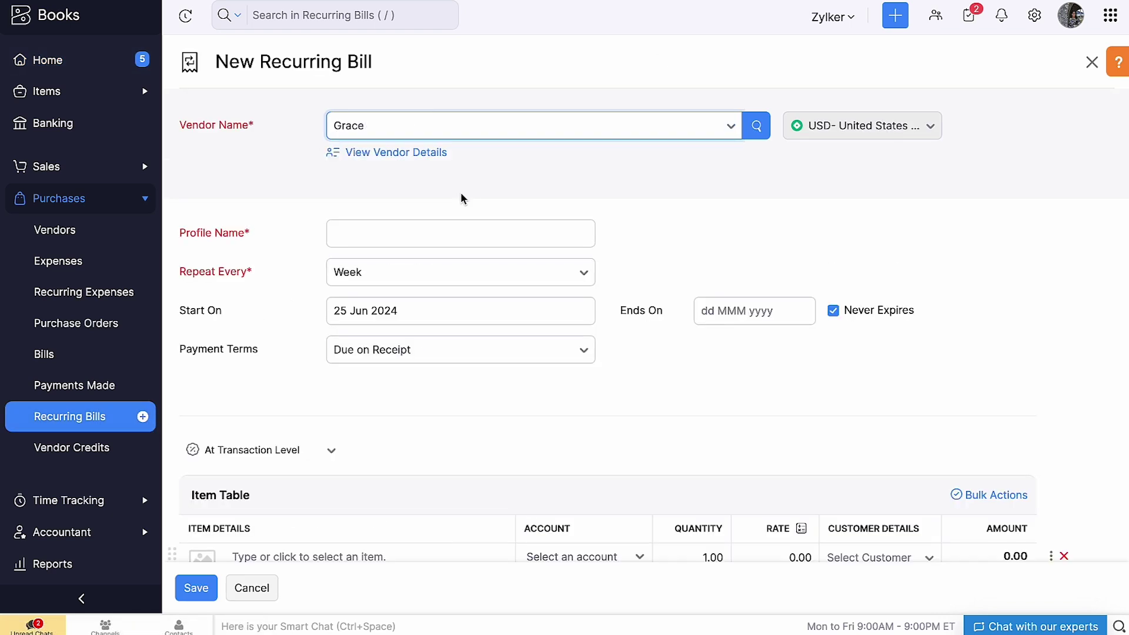
# Name the profile 'Electricity Bill' and set it to repeat every Month.
pyautogui.click(412, 238)
pyautogui.write('Electricity Bill')
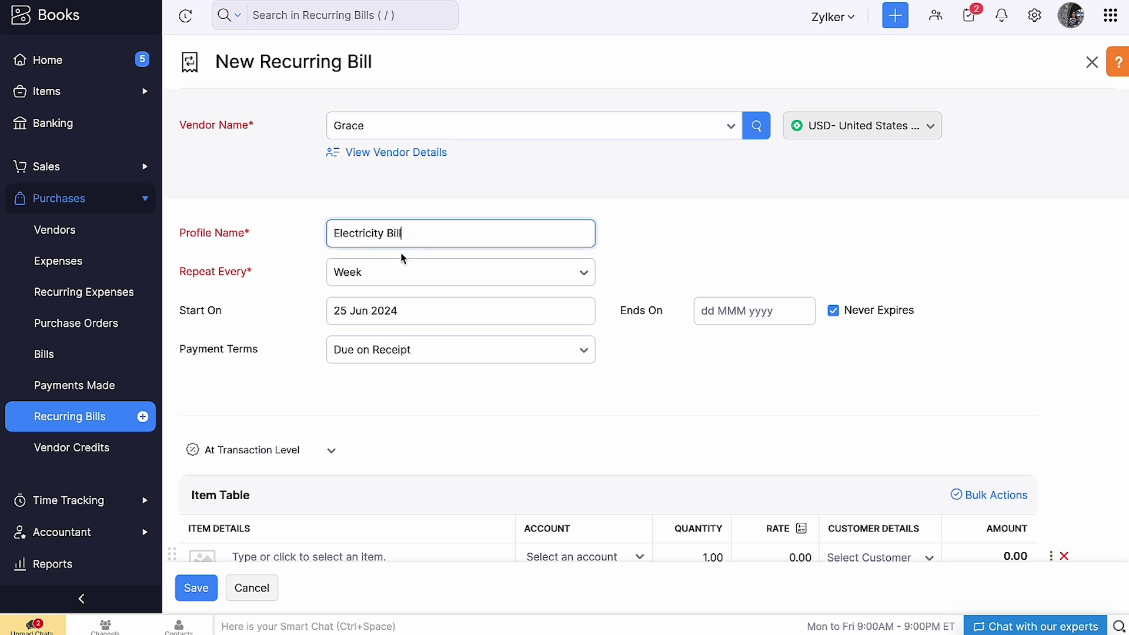
pyautogui.click(390, 273)
pyautogui.click(412, 399)
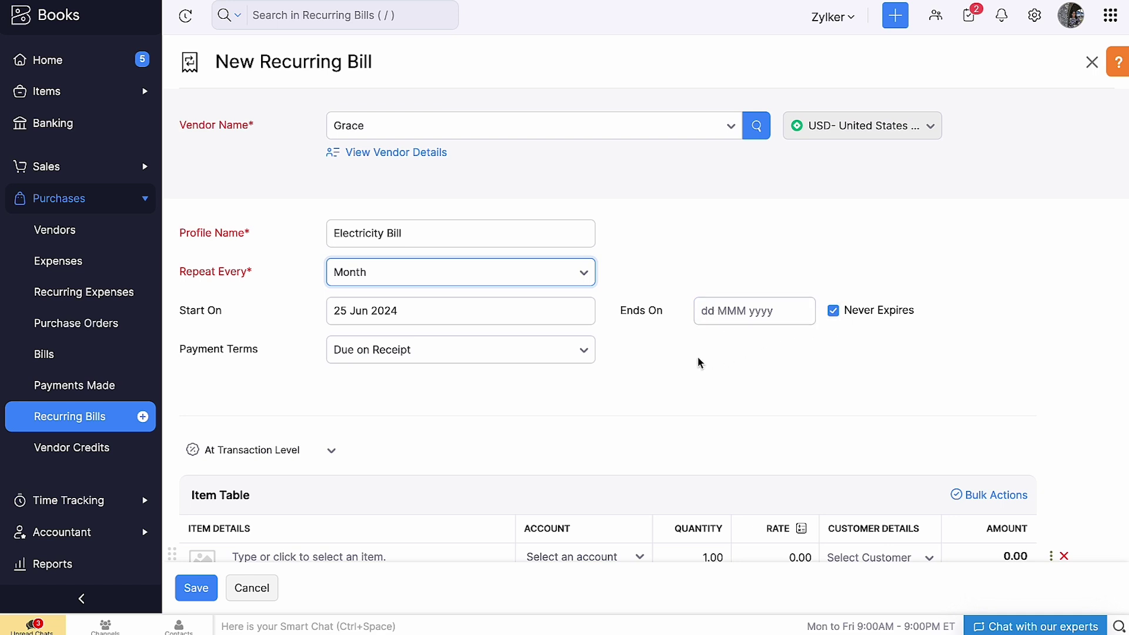
pyautogui.click(570, 354)
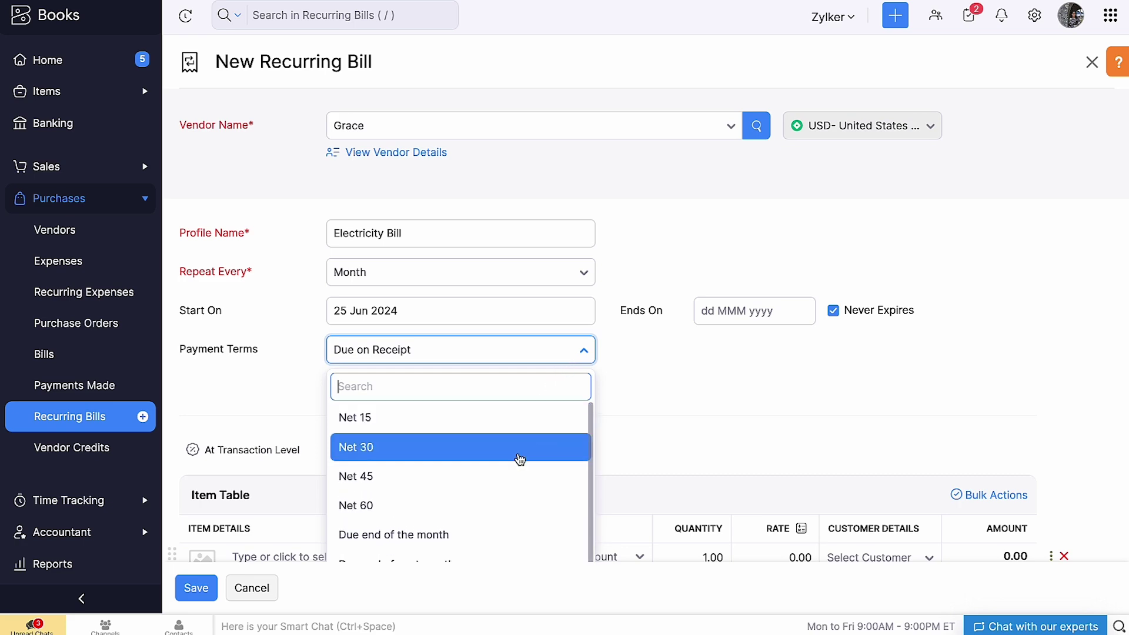
# Set Net 30 payment terms and add an Electricity Bill item line assigned to a customer.
pyautogui.click(520, 450)
pyautogui.scroll(-4, 432, 456)
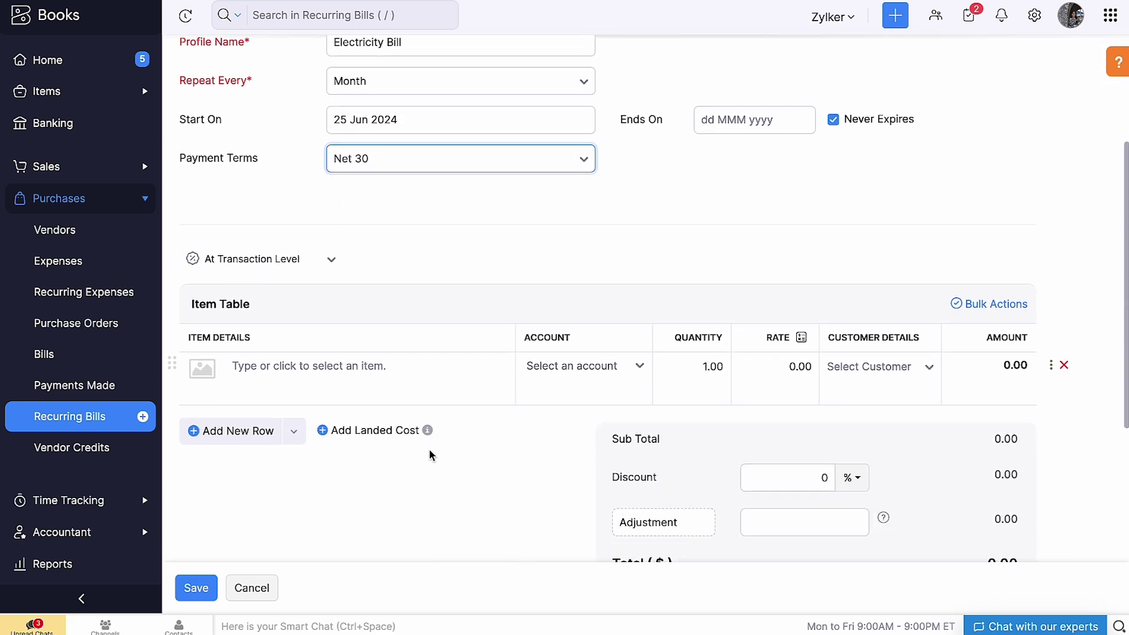
pyautogui.click(376, 369)
pyautogui.click(448, 422)
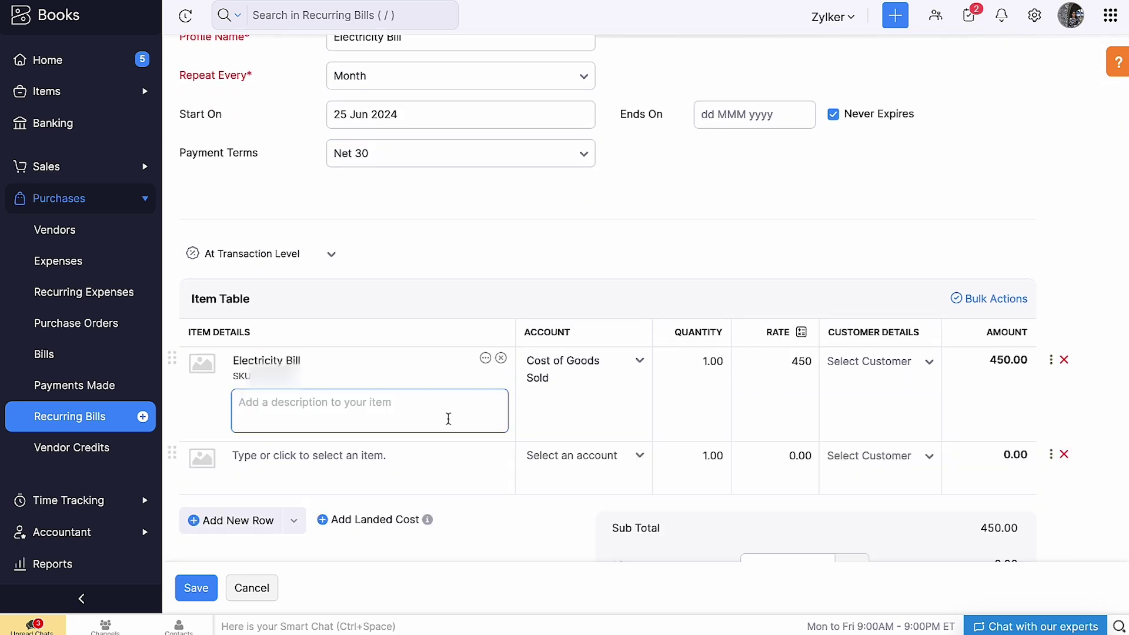
pyautogui.click(883, 363)
pyautogui.click(840, 429)
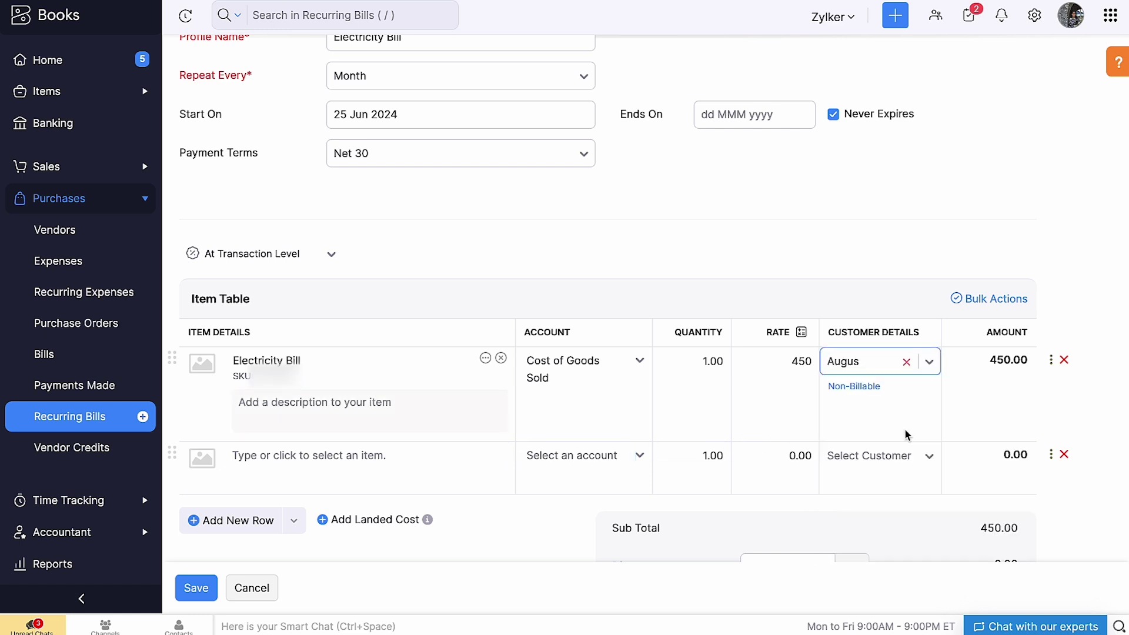
# Paste the payment acknowledgement note into Notes and save the recurring bill.
pyautogui.scroll(-6, 906, 435)
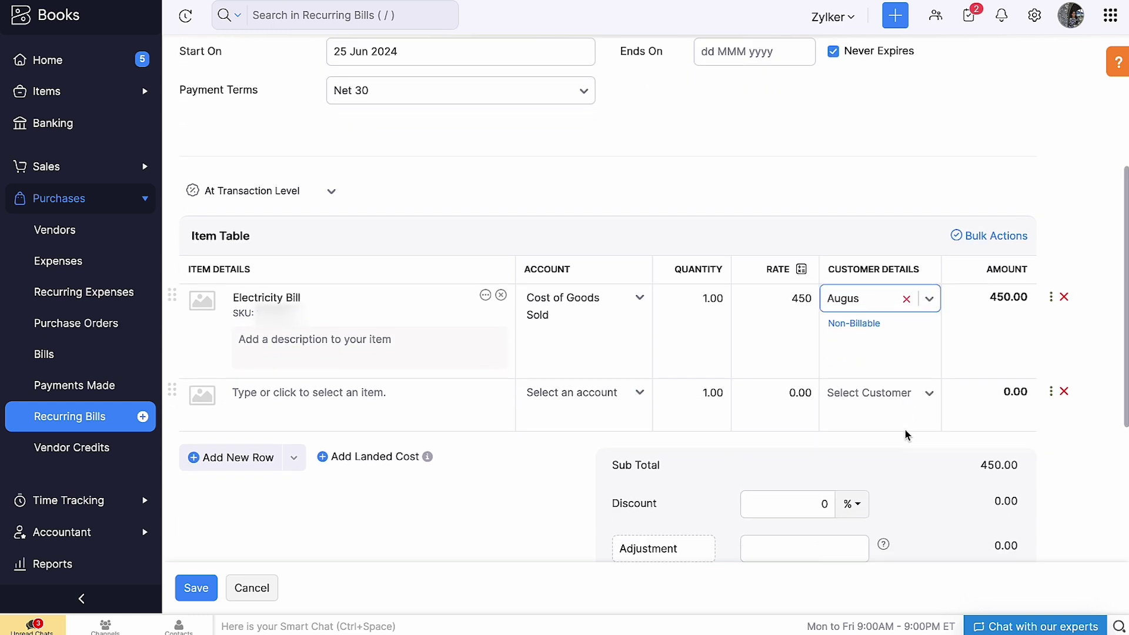
pyautogui.click(905, 431)
pyautogui.write('This receipt acknowledges the full payment of electricity bill.')
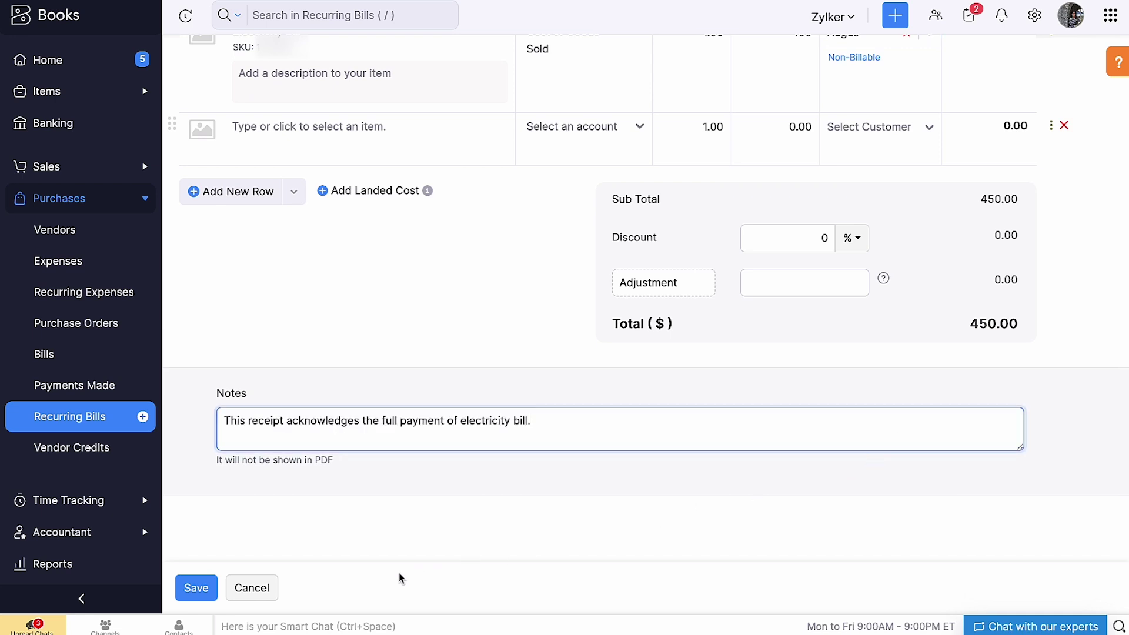
pyautogui.click(206, 594)
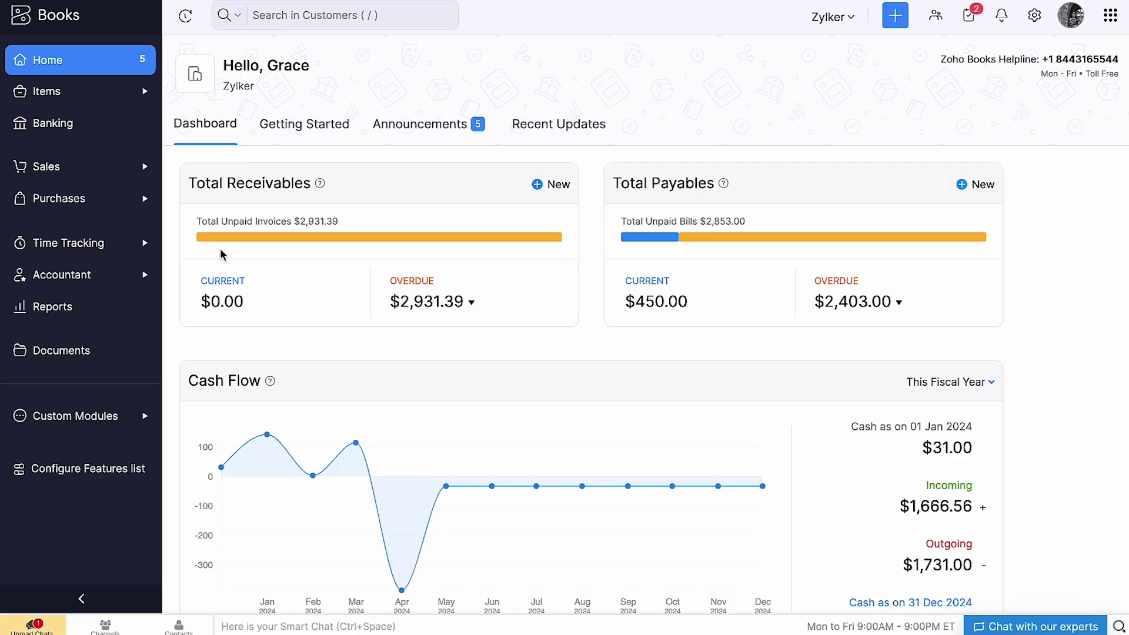
# Go to the Recurring Bills list and choose Import Recurring Bills from its menu.
pyautogui.click(118, 200)
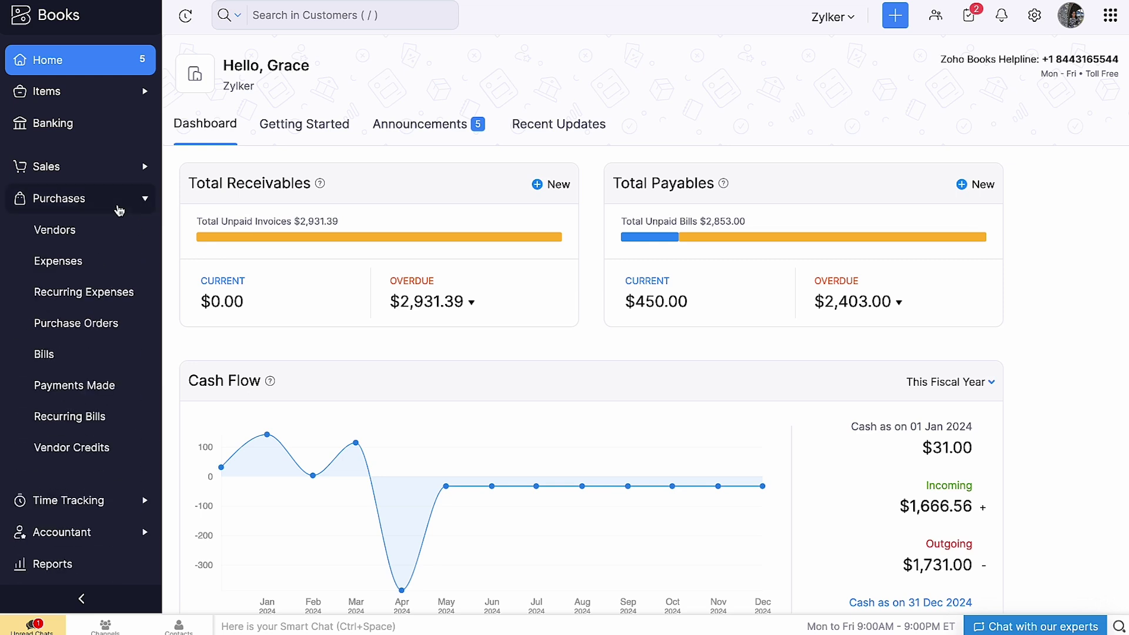
pyautogui.click(118, 416)
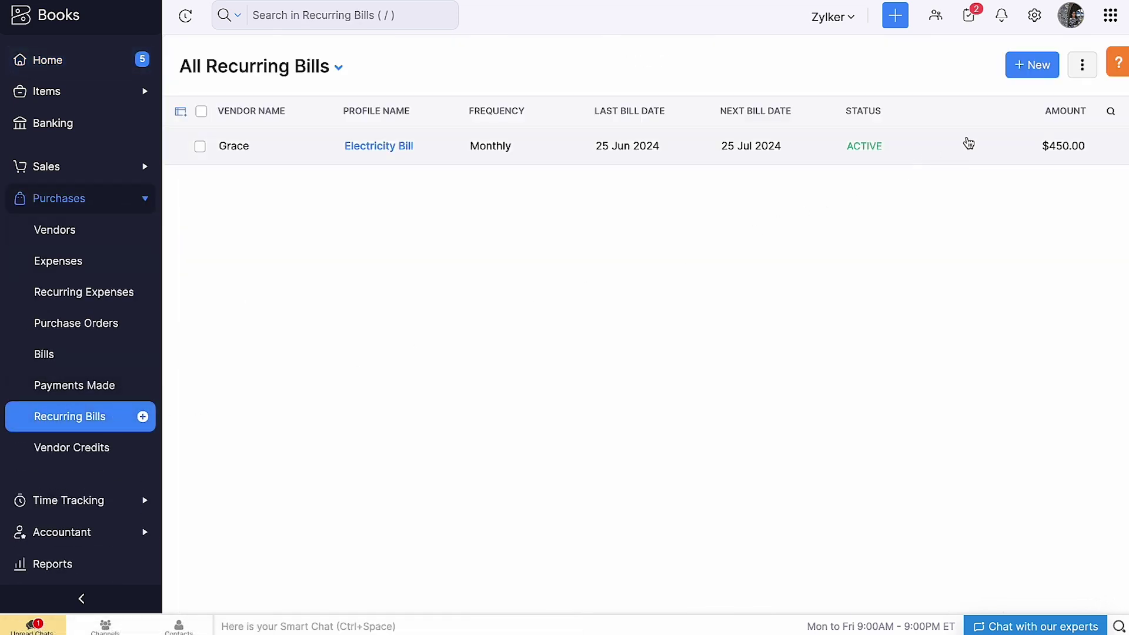
pyautogui.click(1081, 77)
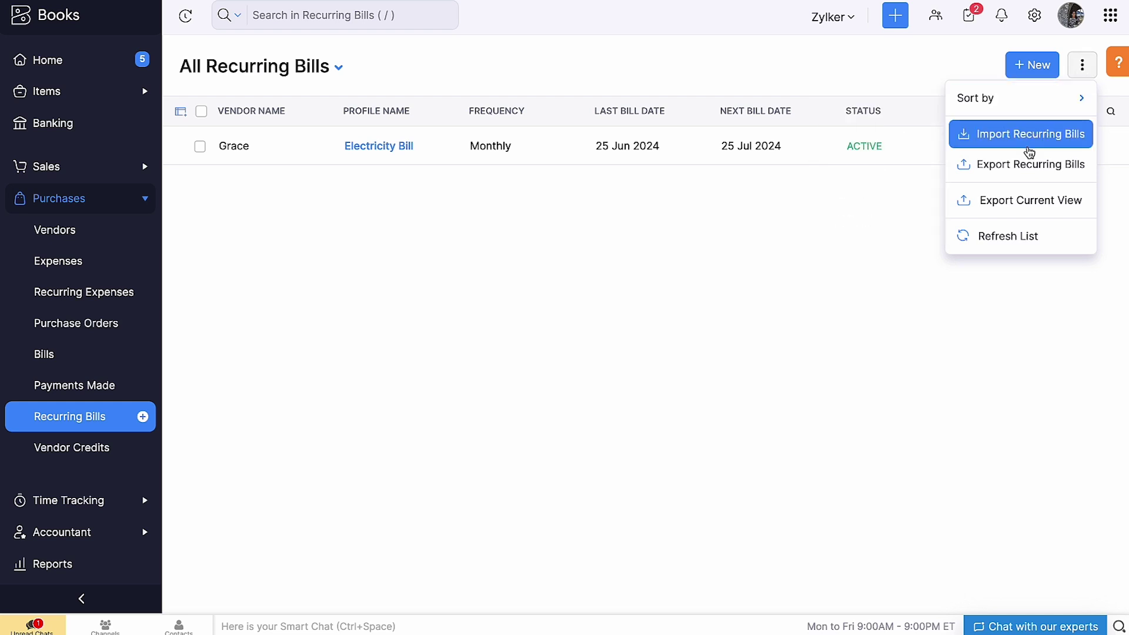
pyautogui.click(1028, 151)
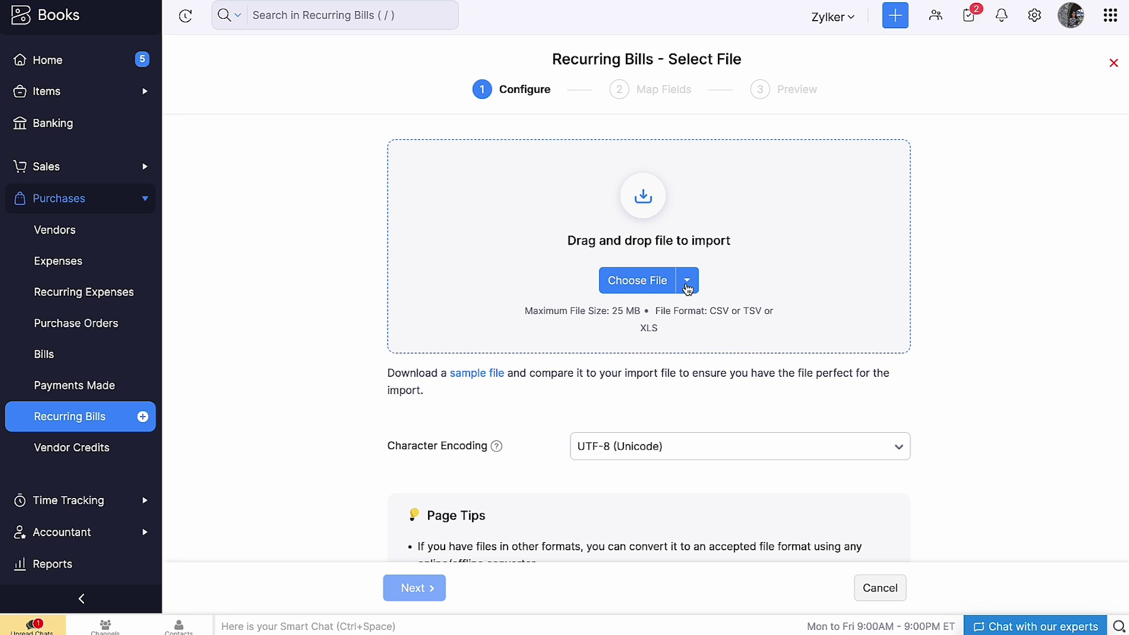
# Download the sample file, load sample_recurring_bills (1).csv and continue to field mapping.
pyautogui.click(465, 378)
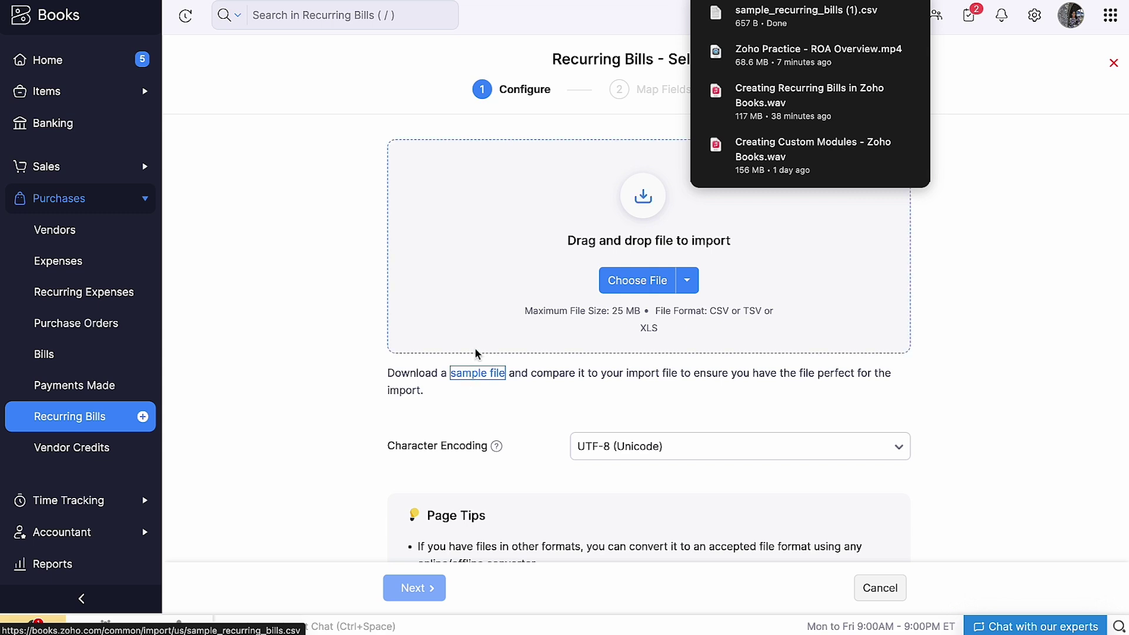
pyautogui.click(478, 353)
pyautogui.click(638, 280)
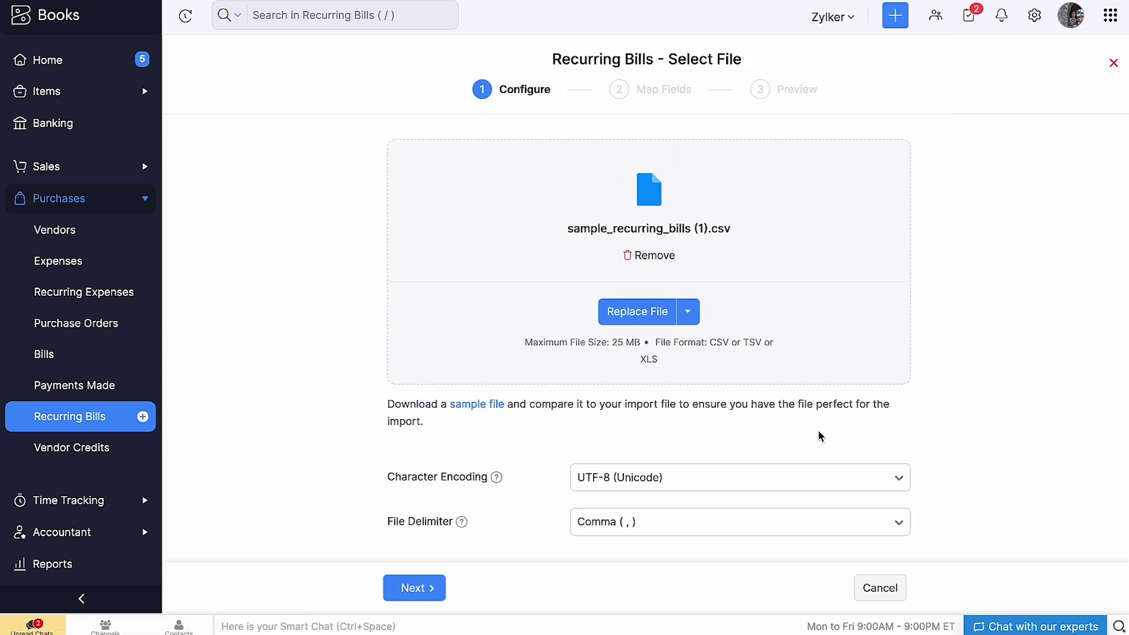
pyautogui.scroll(-3, 820, 434)
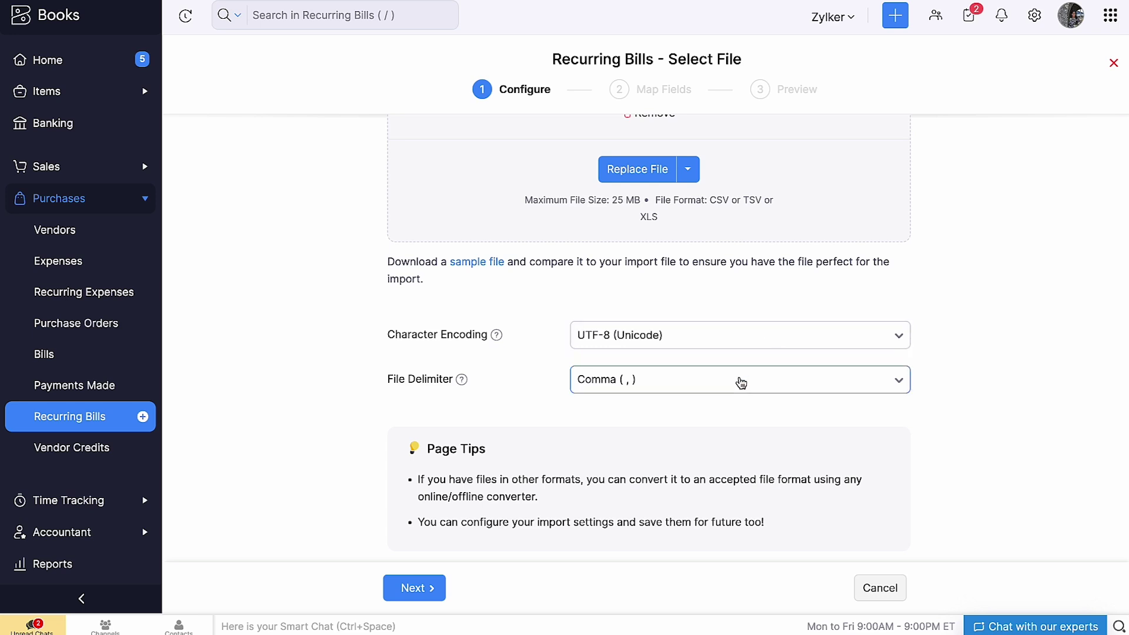
pyautogui.click(436, 590)
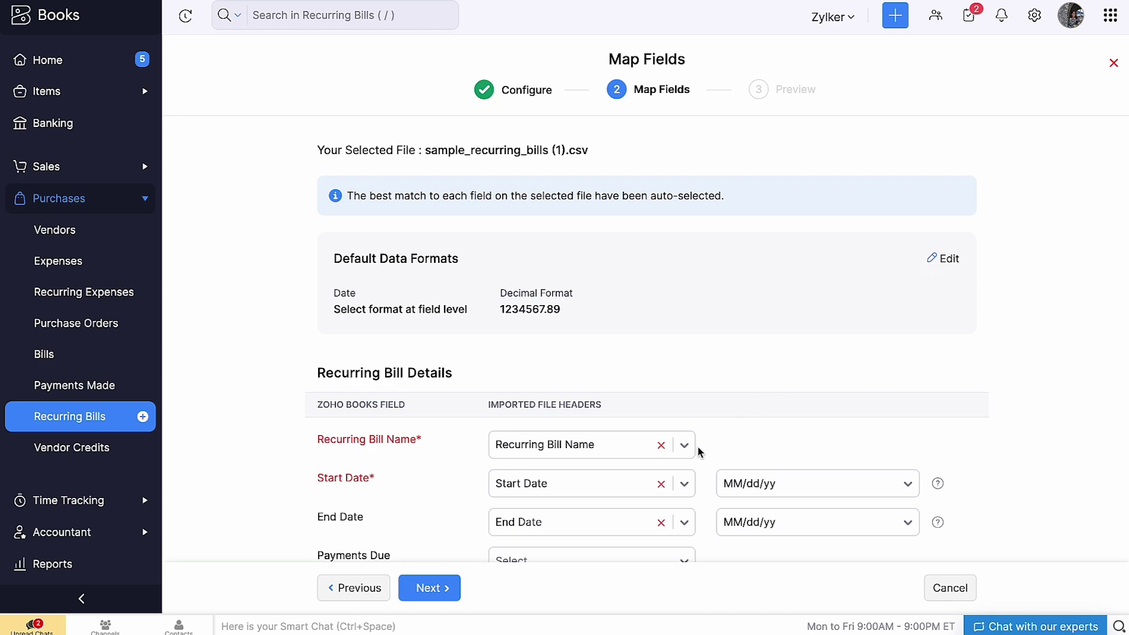
# Review the auto-matched fields, save them for future imports, and continue to the preview.
pyautogui.scroll(-5, 700, 452)
pyautogui.scroll(-9, 700, 452)
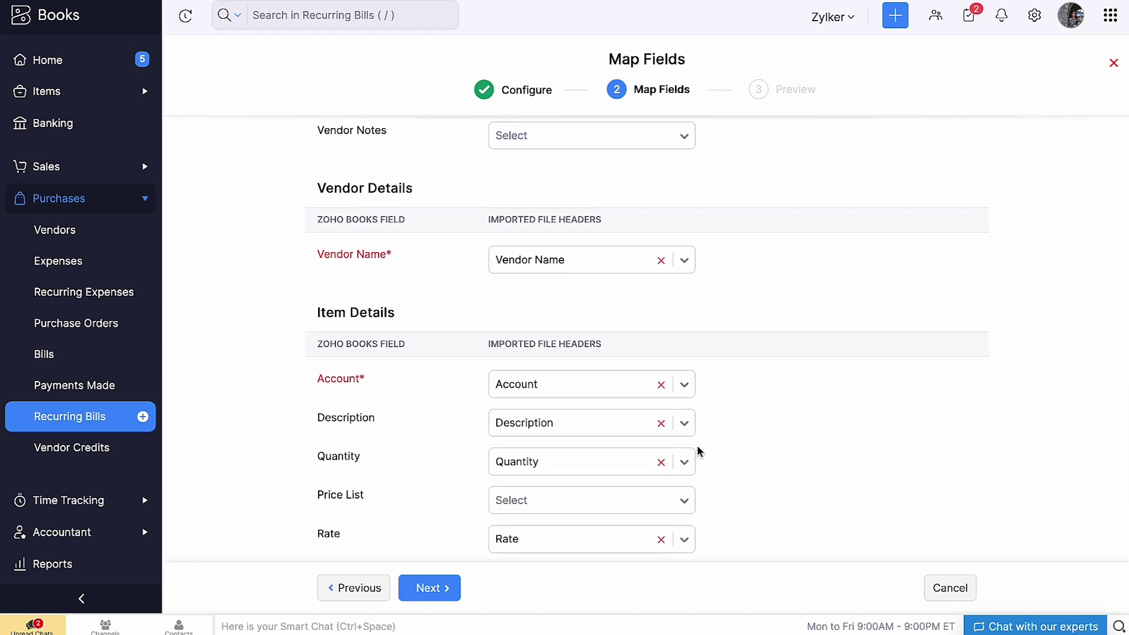
pyautogui.scroll(-3, 700, 451)
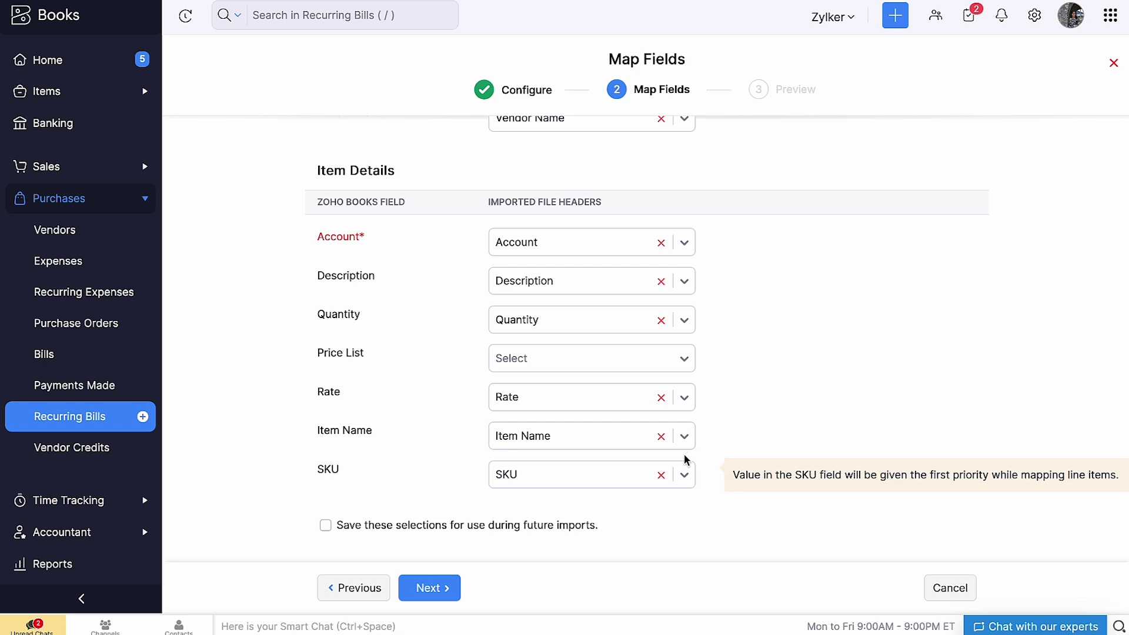
pyautogui.click(381, 532)
pyautogui.click(441, 595)
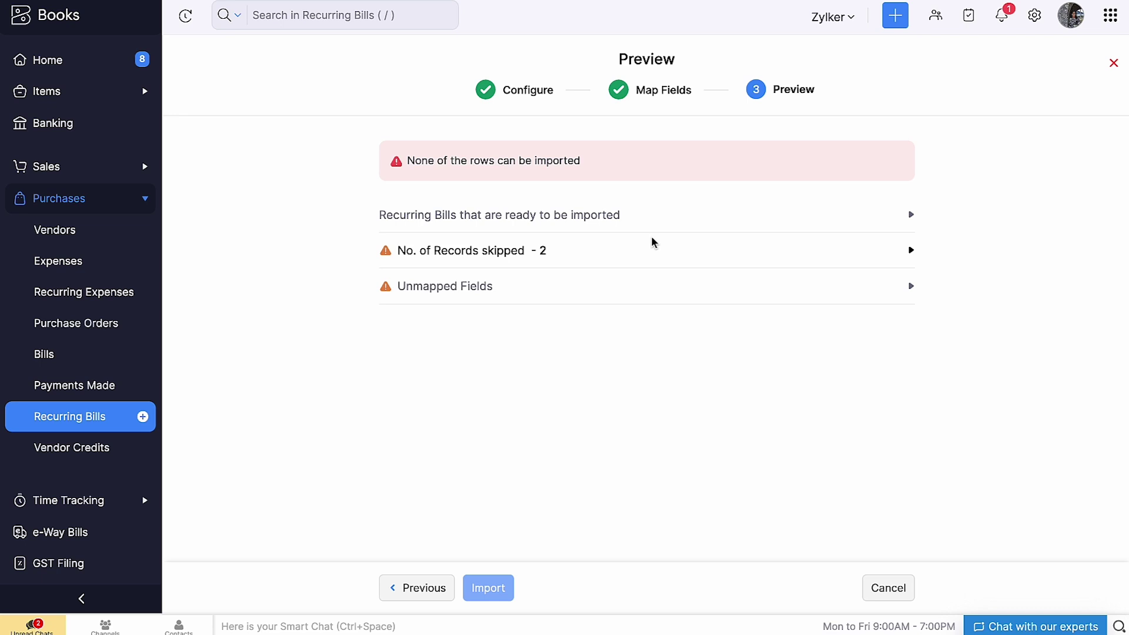
# Inspect the 2 skipped records, recheck the mappings, then import Recurring Postage and Recurring IT Expenses.
pyautogui.click(653, 249)
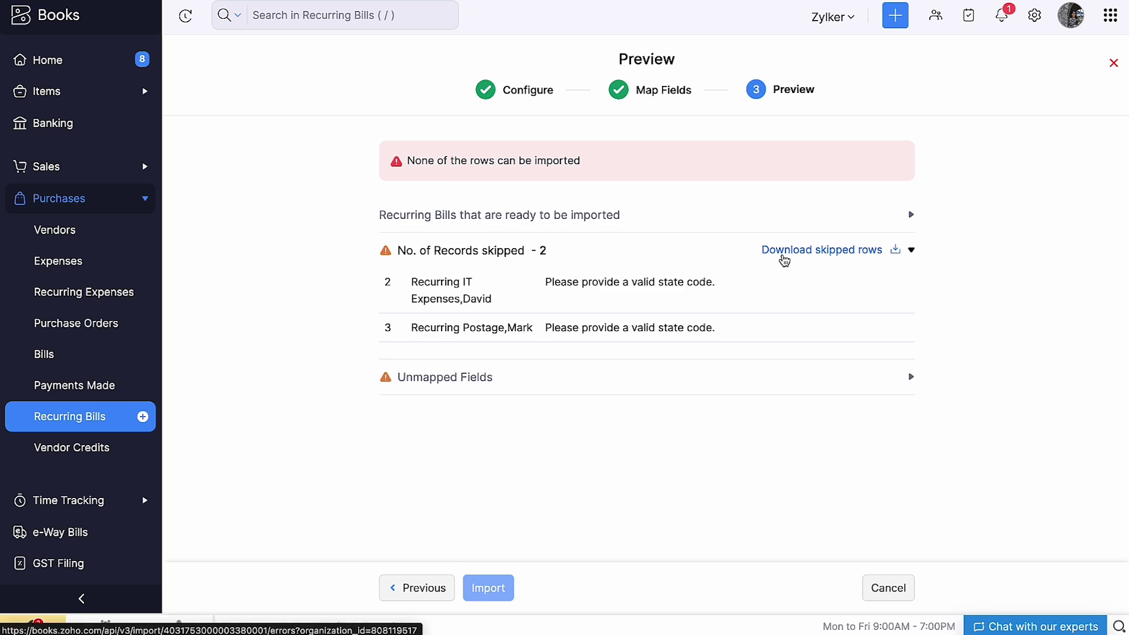
pyautogui.click(444, 586)
pyautogui.scroll(-20, 525, 449)
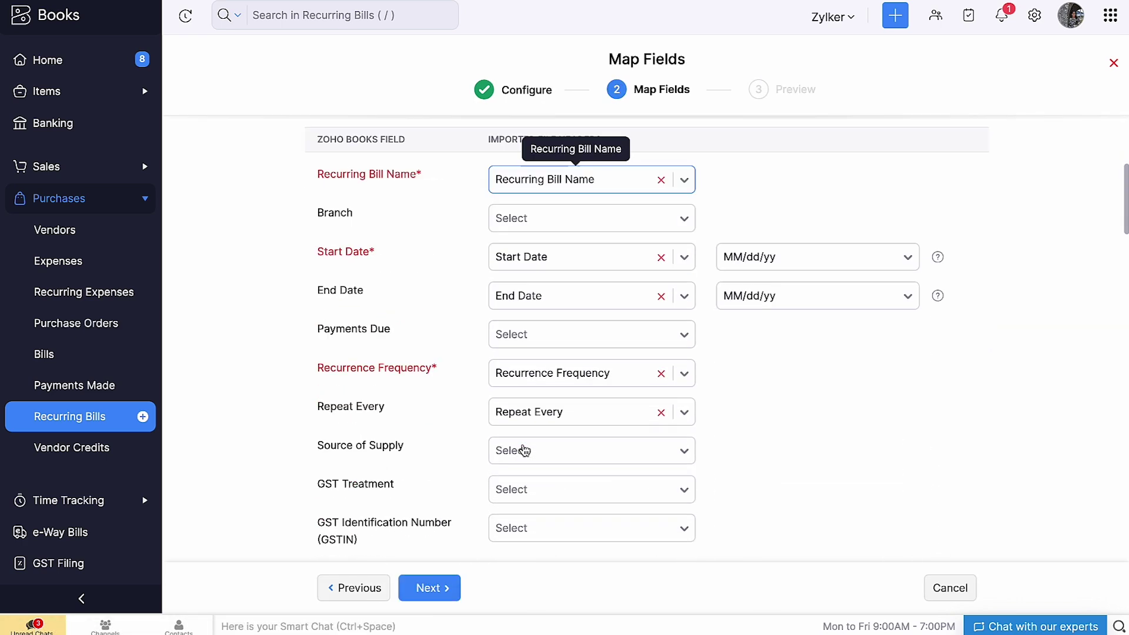
pyautogui.click(435, 598)
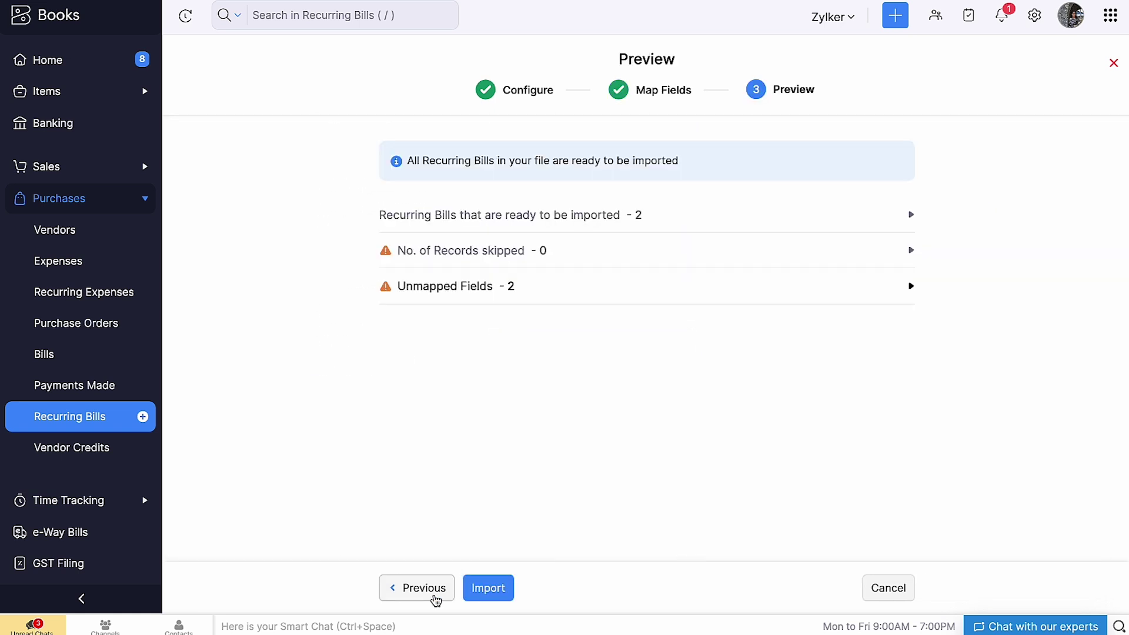
pyautogui.click(491, 592)
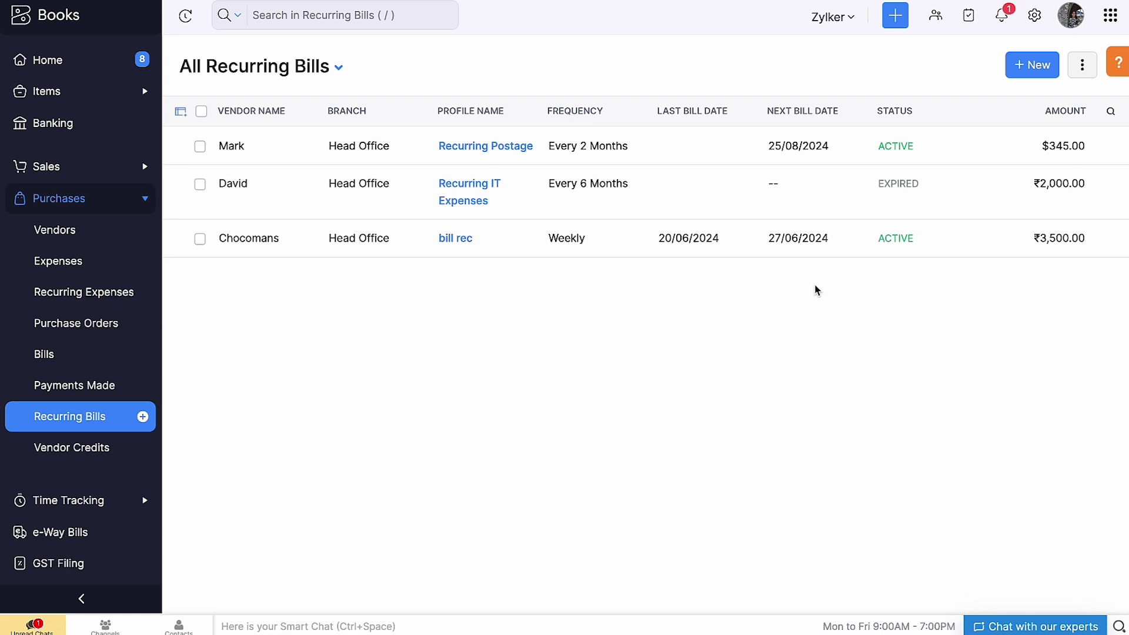
# Open the bill rec profile and review its recent activities and next bill of ₹3,500.00.
pyautogui.click(1082, 65)
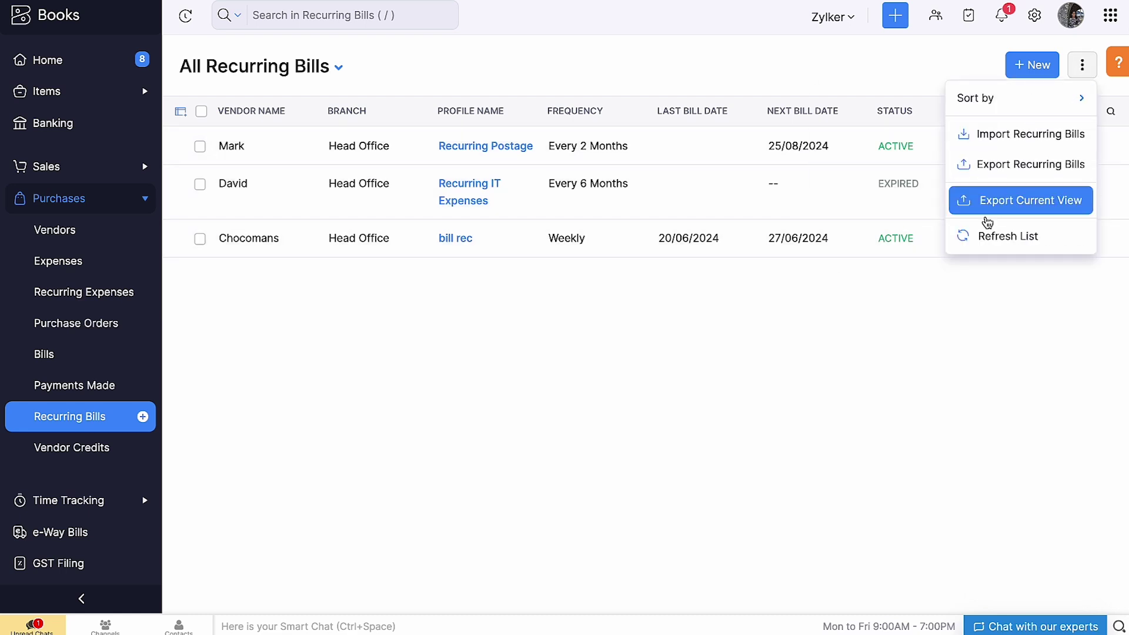
pyautogui.click(905, 294)
pyautogui.click(856, 251)
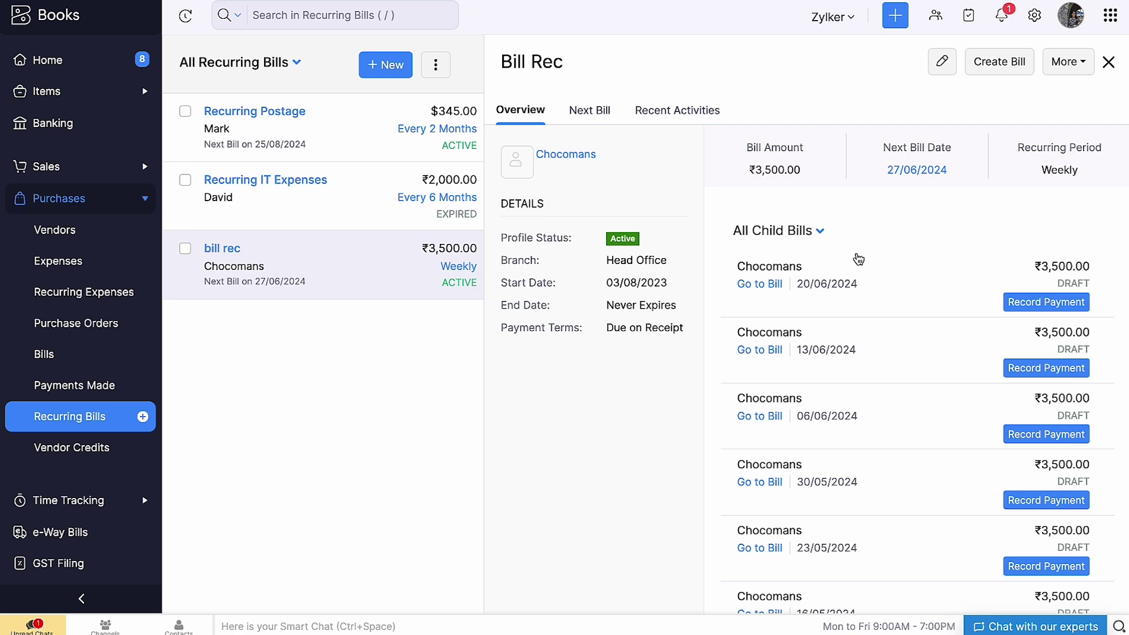
pyautogui.click(702, 122)
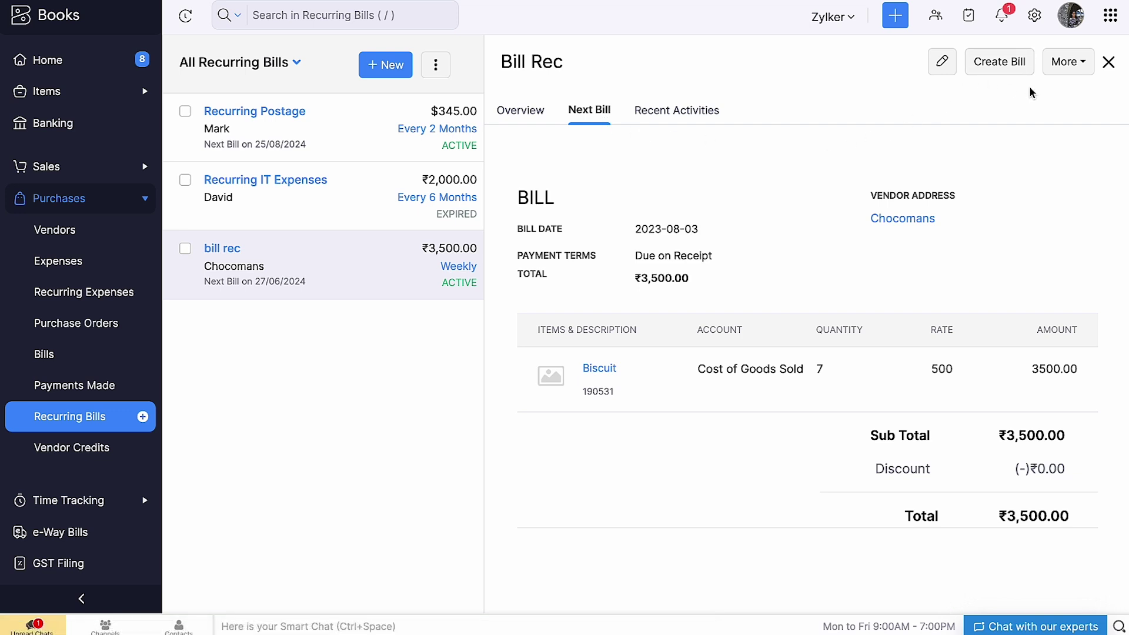
pyautogui.click(1076, 68)
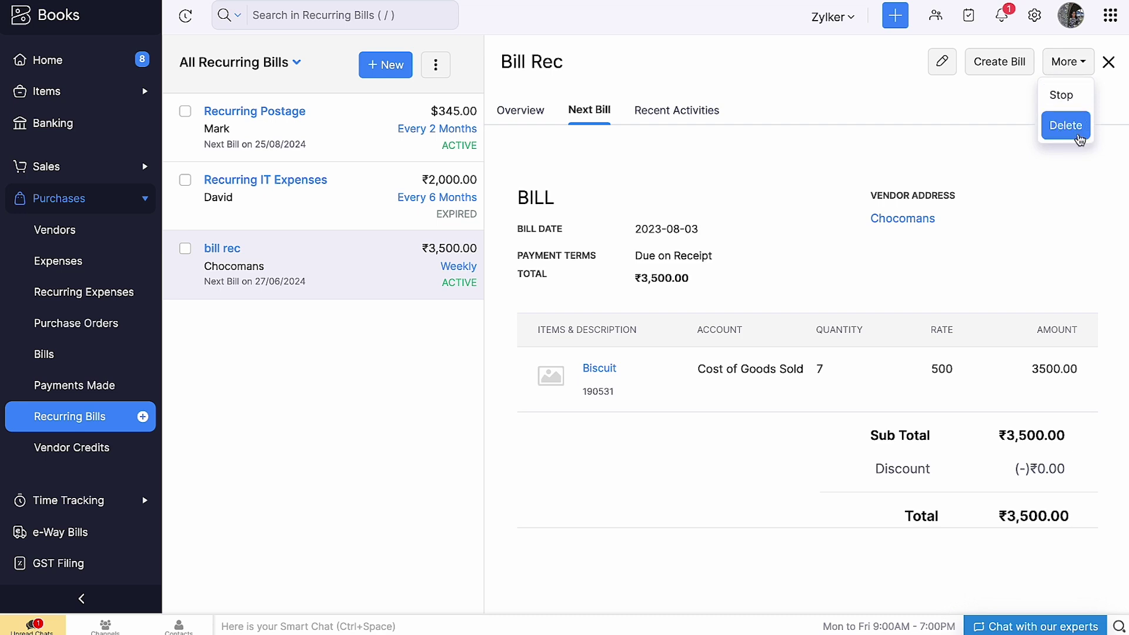
pyautogui.click(411, 368)
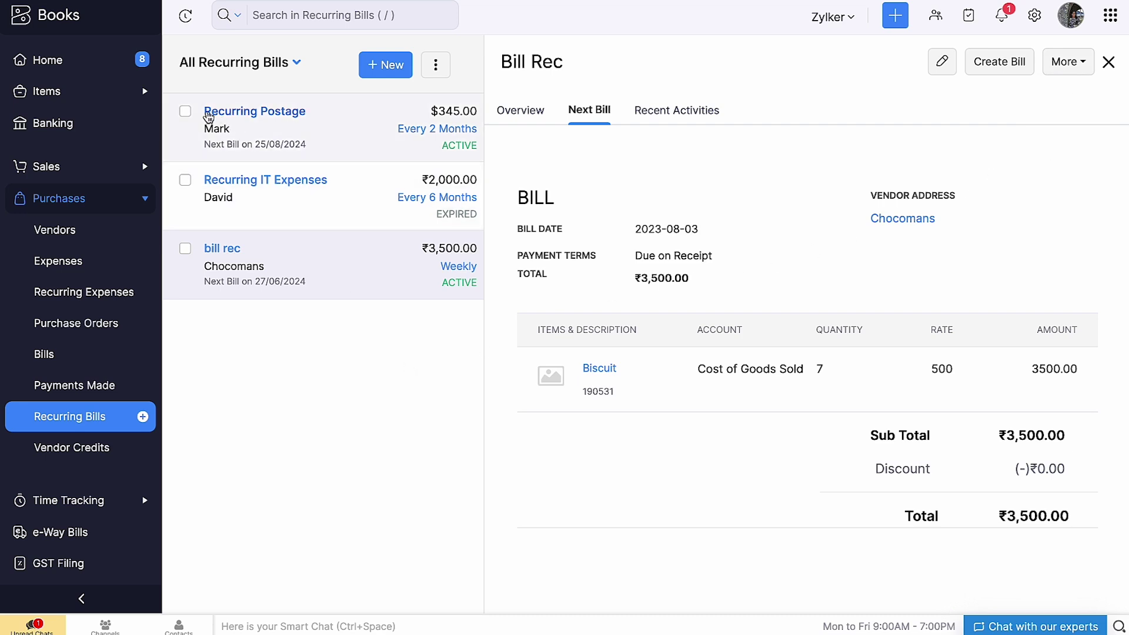
# Select all three recurring bills, check the Bulk Update fields, then cancel the bulk update.
pyautogui.click(185, 110)
pyautogui.click(185, 174)
pyautogui.click(186, 243)
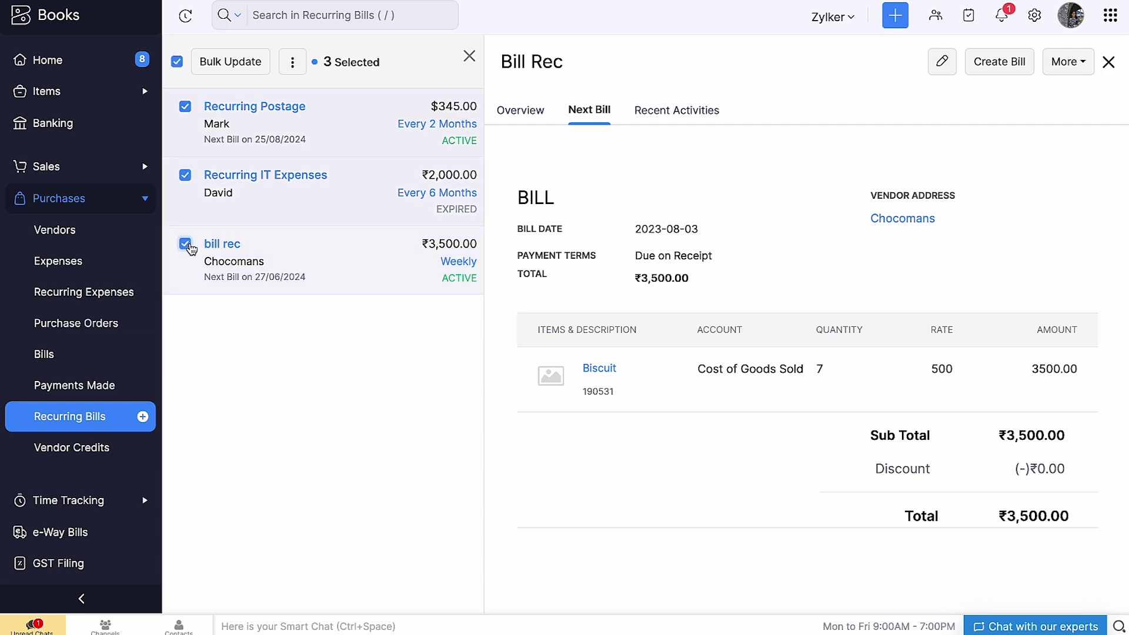
pyautogui.click(257, 71)
pyautogui.click(396, 89)
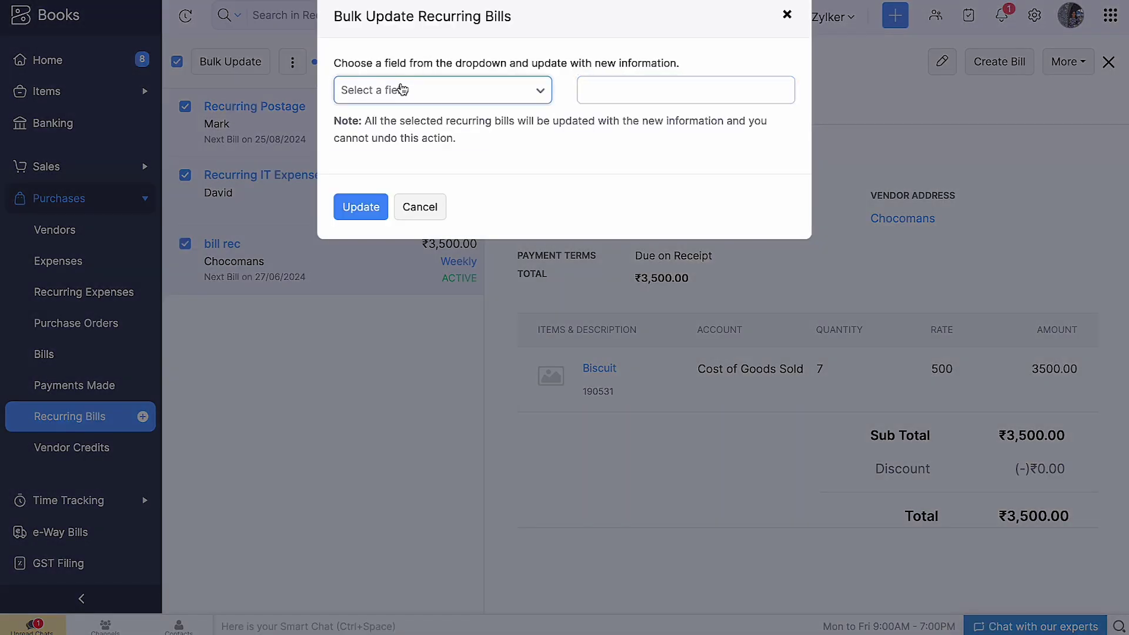
pyautogui.click(569, 152)
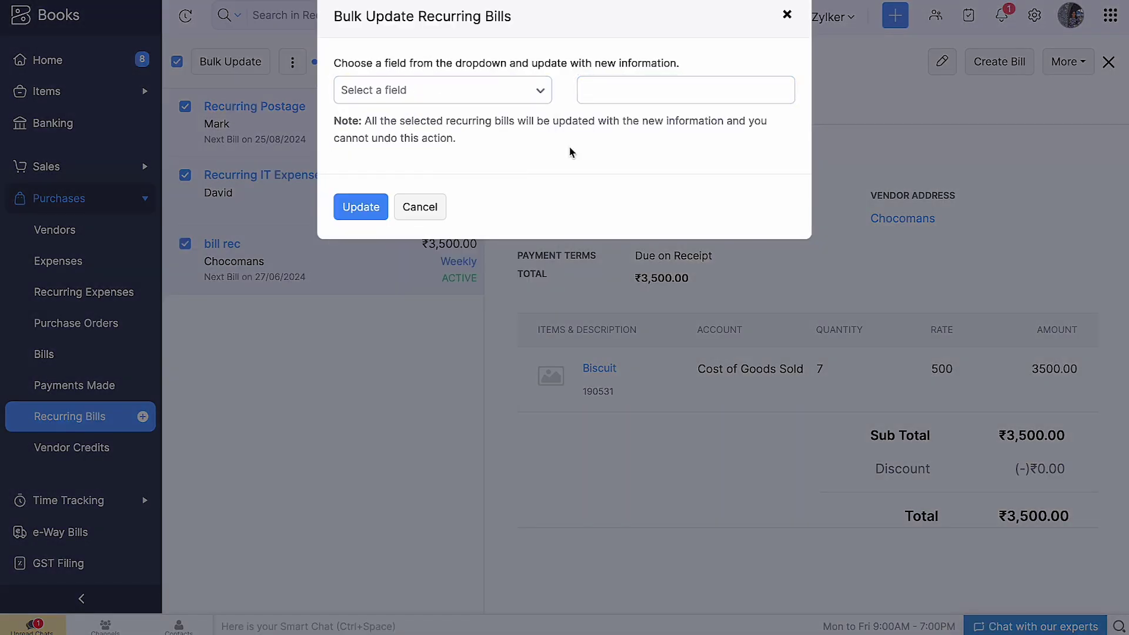
pyautogui.click(787, 15)
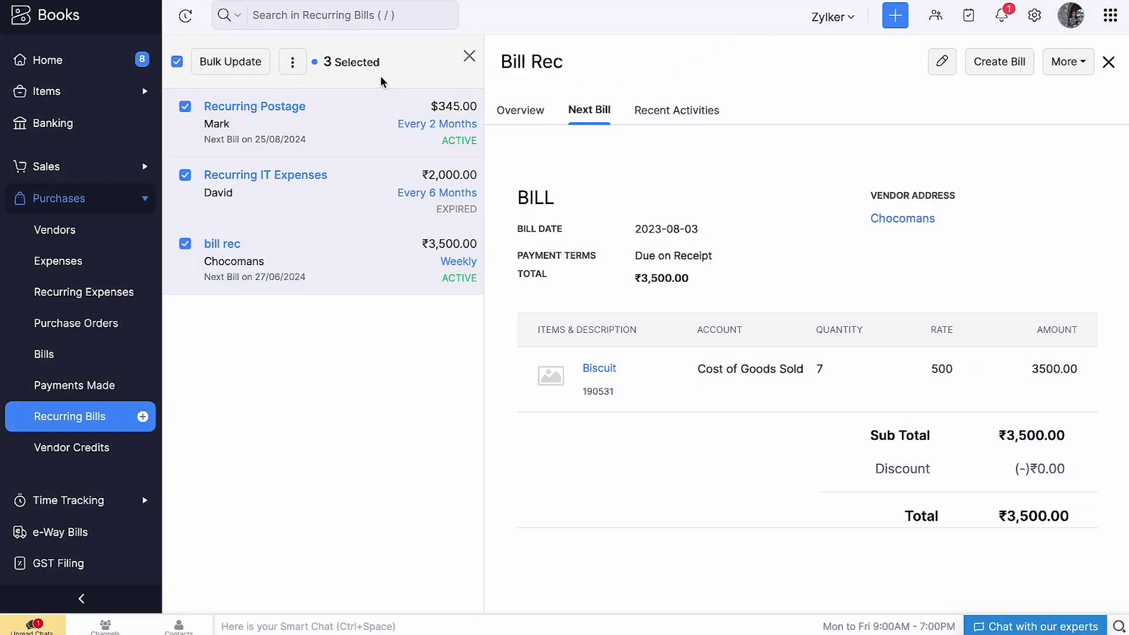
# Browse the selected bills' actions and list views, then bring up the import and export options.
pyautogui.click(292, 62)
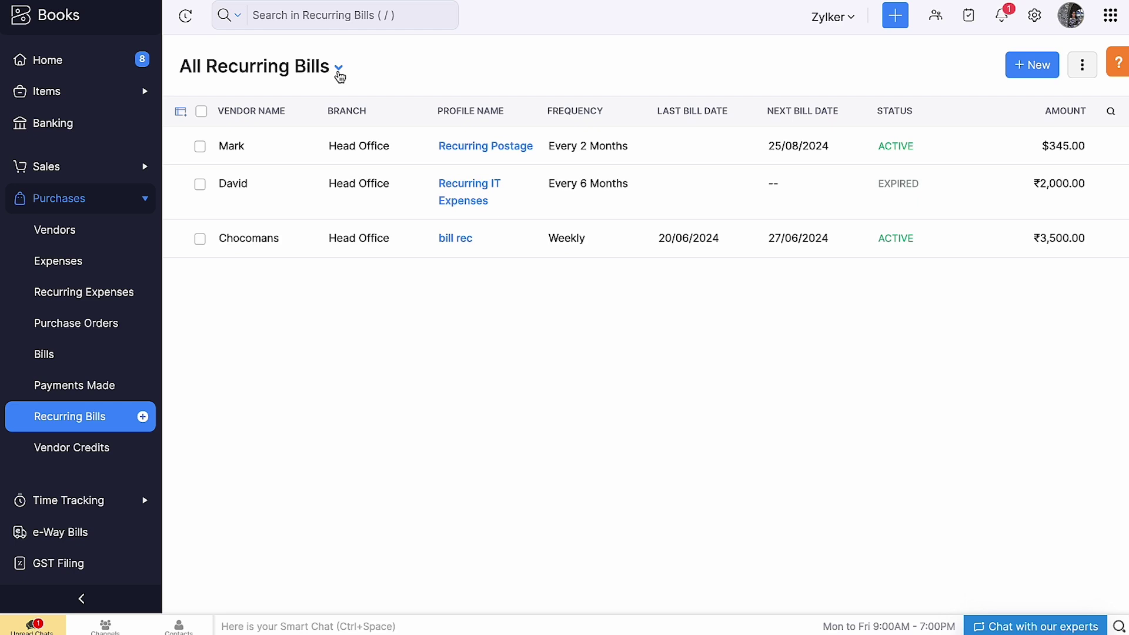
pyautogui.click(337, 69)
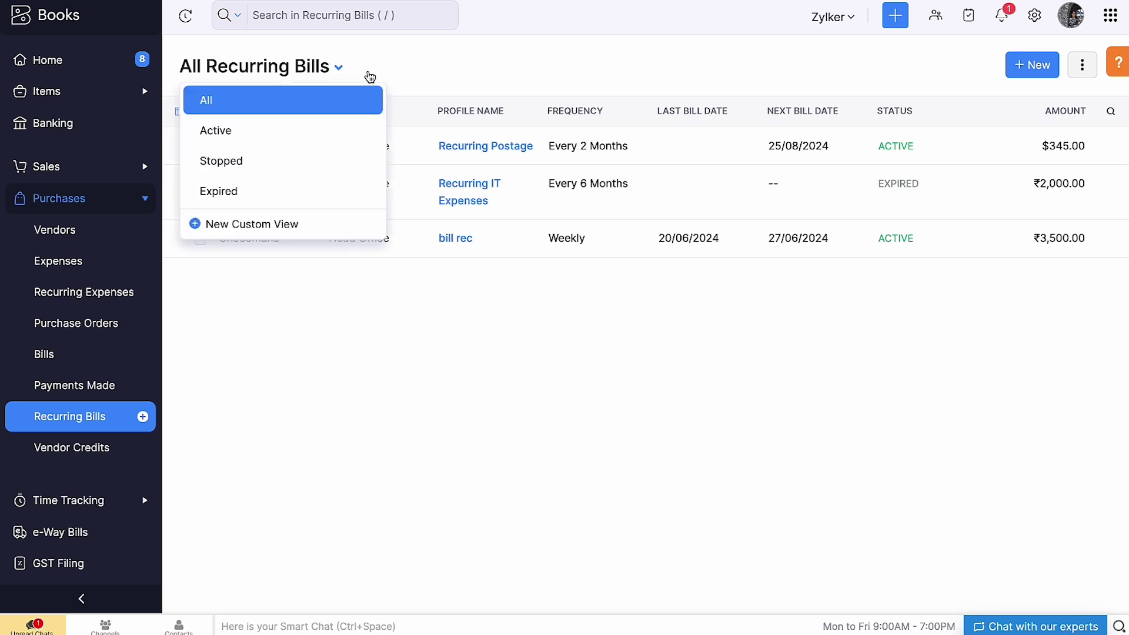
pyautogui.click(435, 69)
pyautogui.click(1090, 75)
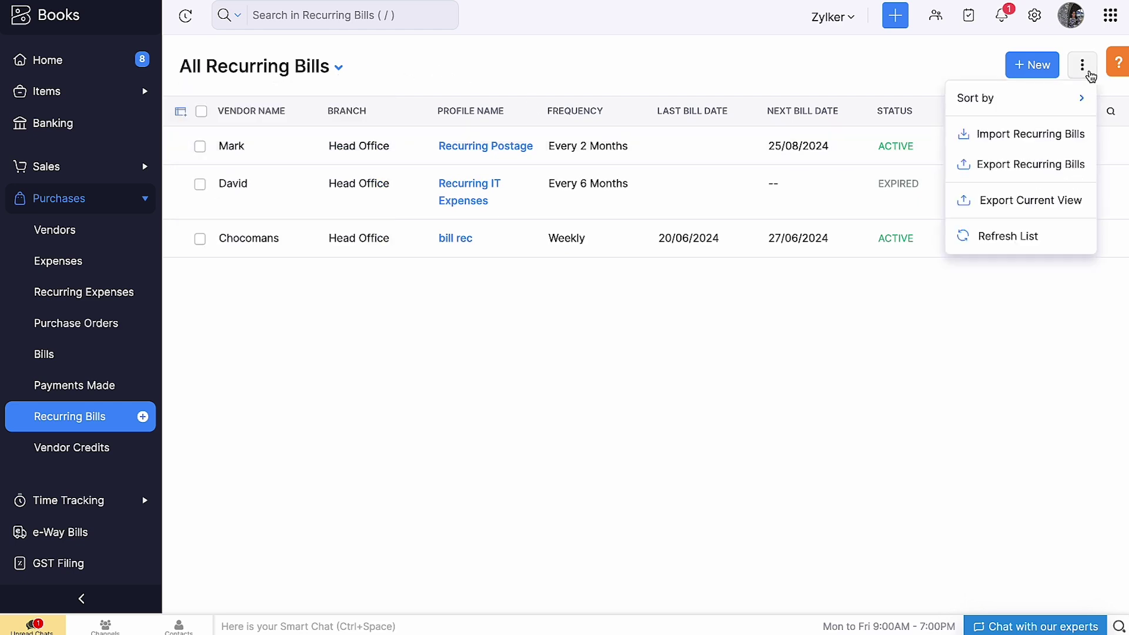